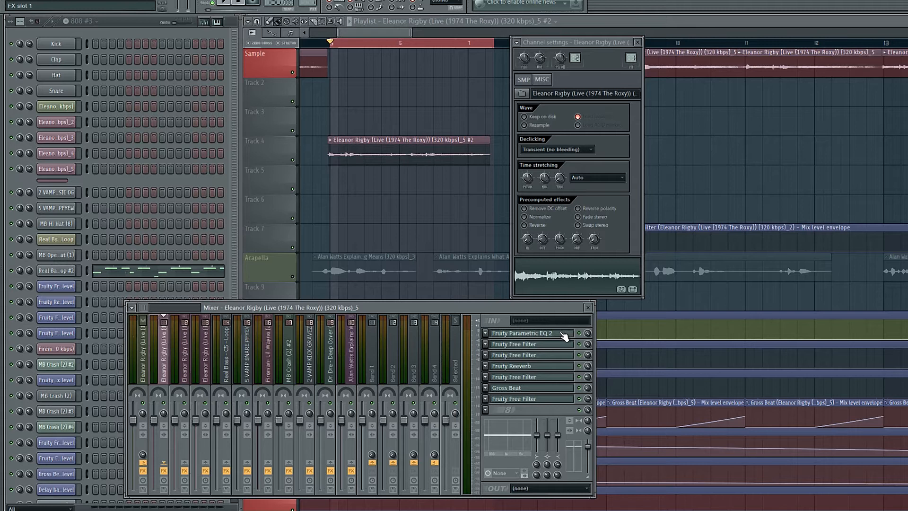
- Shape the Eleanor Rigby sample's Fruity Parametric EQ 2, cutting the band 7 high shelf around 6.8 kHz and adjusting bands 2 and 4
{"action": "left_click", "coordinate": [562, 334]}
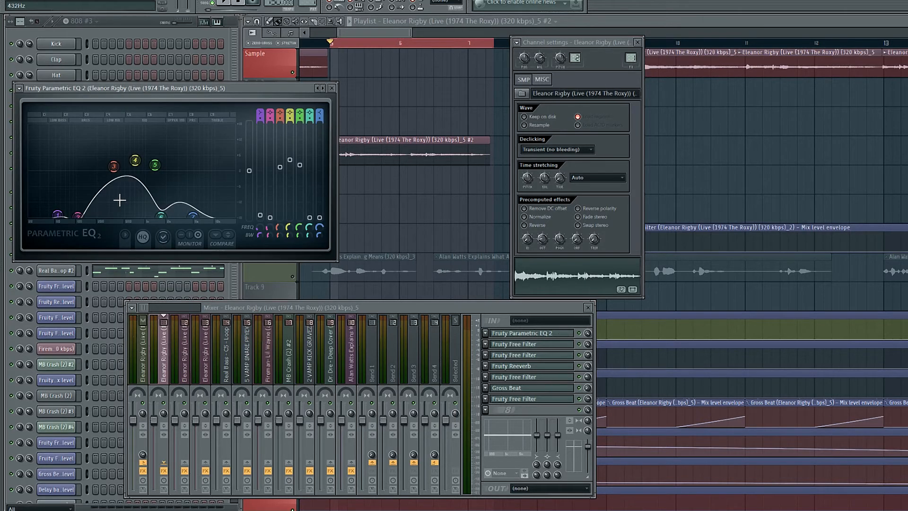
{"action": "left_click_drag", "start_coordinate": [135, 161], "coordinate": [135, 165]}
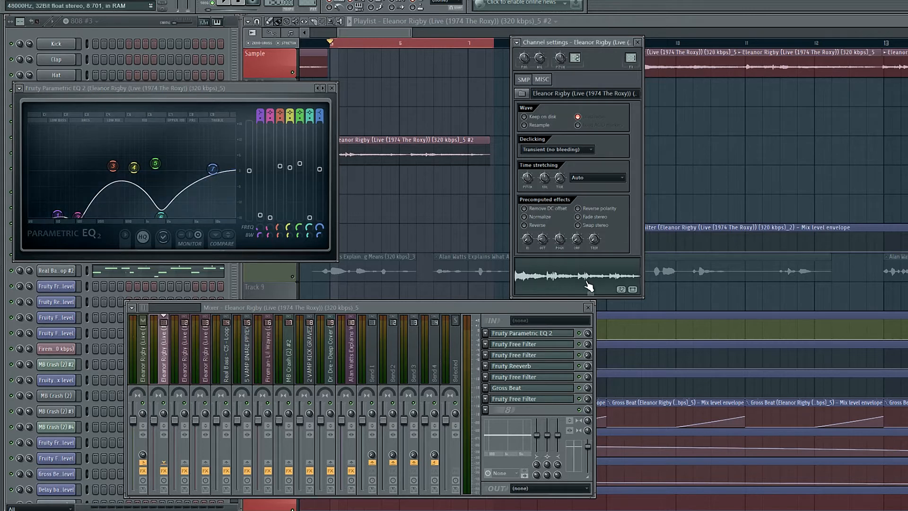
{"action": "left_click_drag", "start_coordinate": [213, 169], "coordinate": [206, 220]}
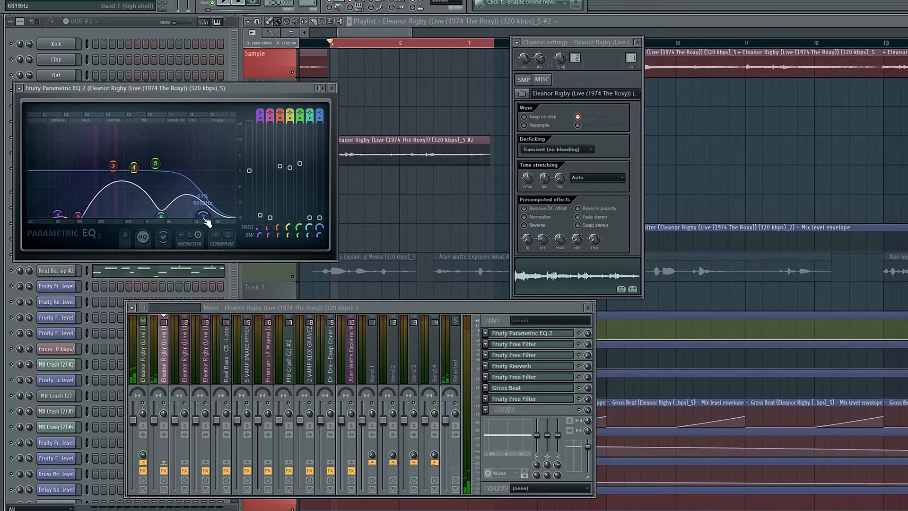
{"action": "mouse_move", "coordinate": [77, 215]}
{"action": "left_mouse_down"}
{"action": "mouse_move", "coordinate": [75, 179]}
{"action": "mouse_move", "coordinate": [82, 216]}
{"action": "left_mouse_up"}
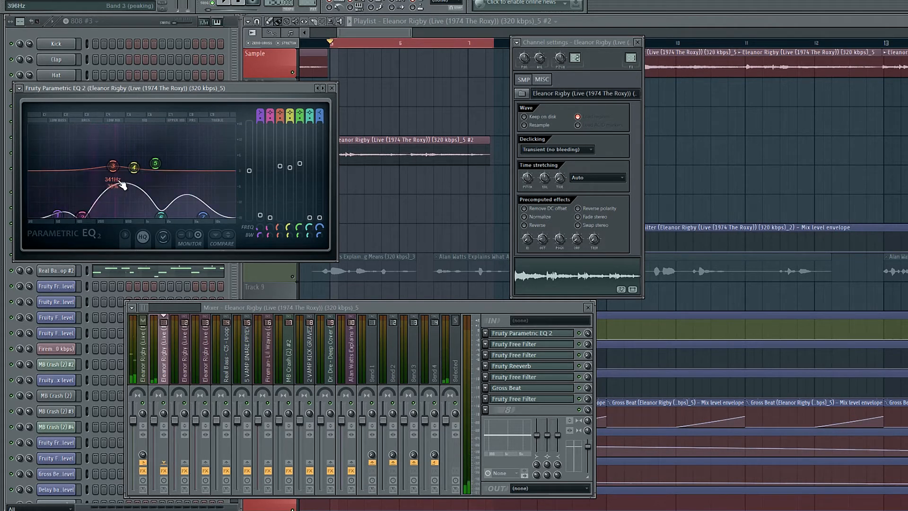
{"action": "left_click_drag", "start_coordinate": [134, 167], "coordinate": [134, 162]}
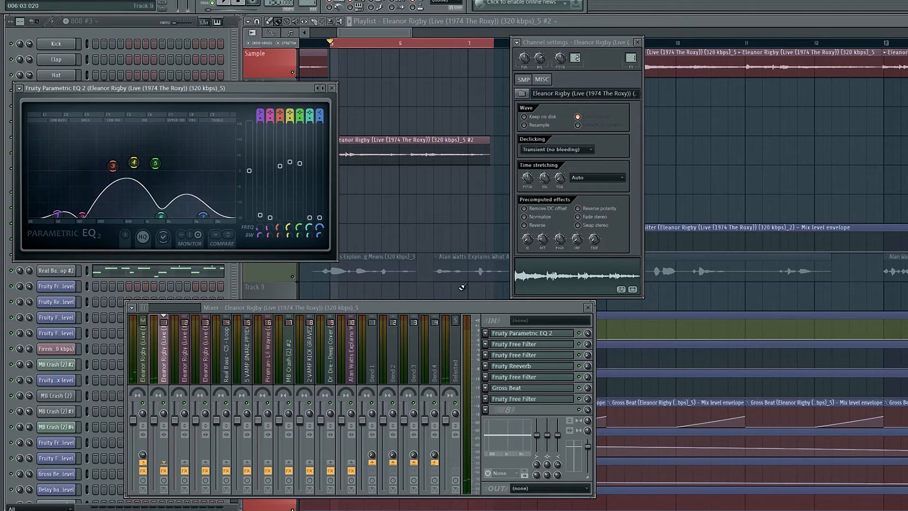
- Display the sample's high-pass Fruity Free Filter, play the loop, and adjust the Fruity Reeverb's mix level
{"action": "left_click", "coordinate": [516, 349]}
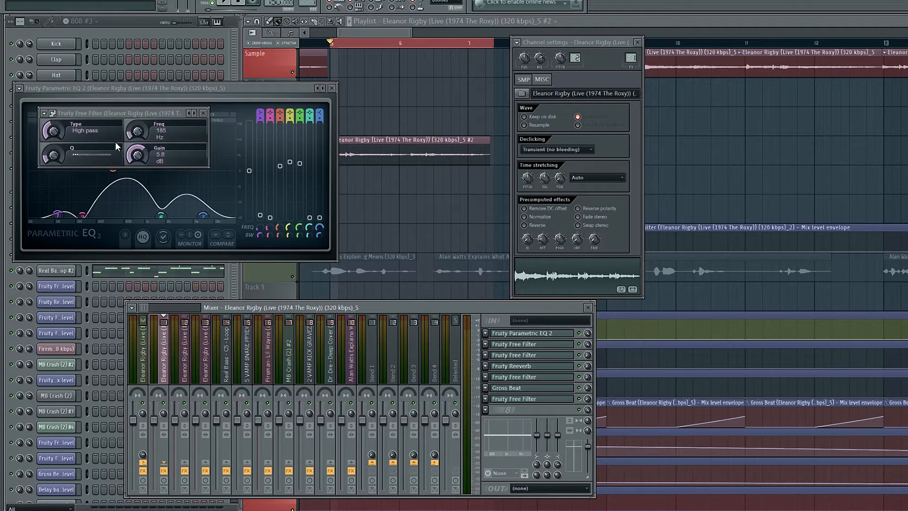
{"action": "key", "text": "space"}
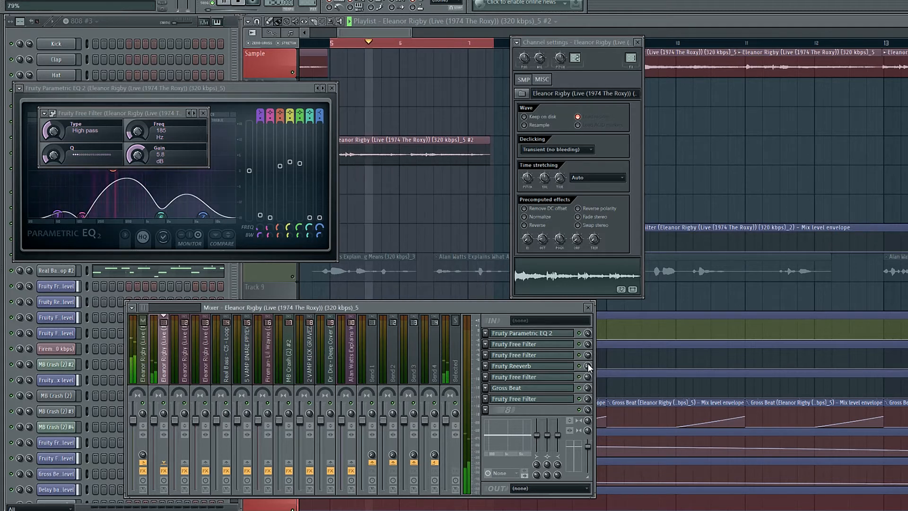
{"action": "left_click_drag", "start_coordinate": [589, 365], "coordinate": [587, 368]}
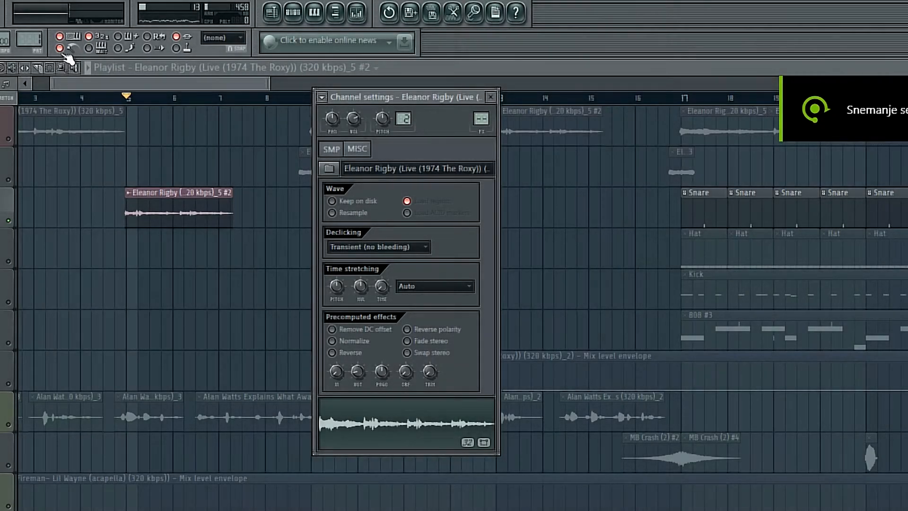
- Play the Eleanor Rigby clip and examine how its start and end line up with the playlist bars
{"action": "key", "text": "space"}
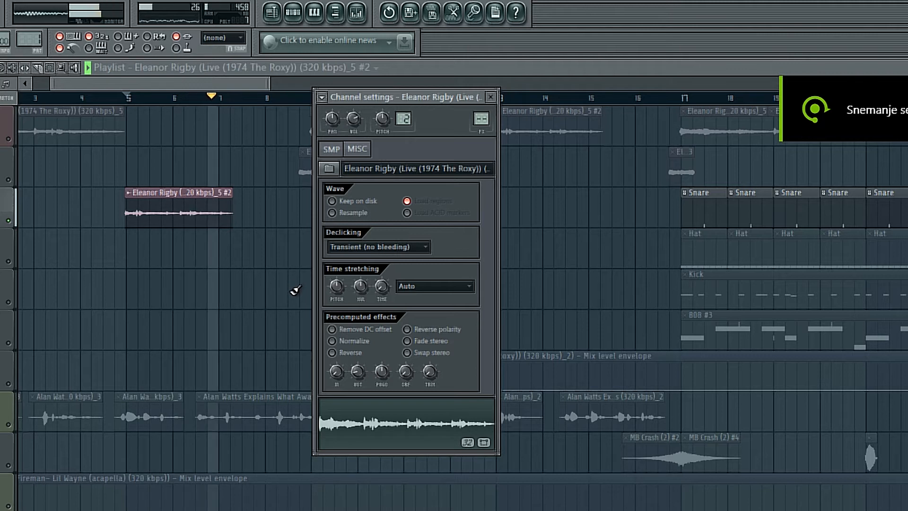
{"action": "key", "text": "space"}
{"action": "scroll", "coordinate": [169, 105], "scroll_direction": "up", "scroll_amount": 4}
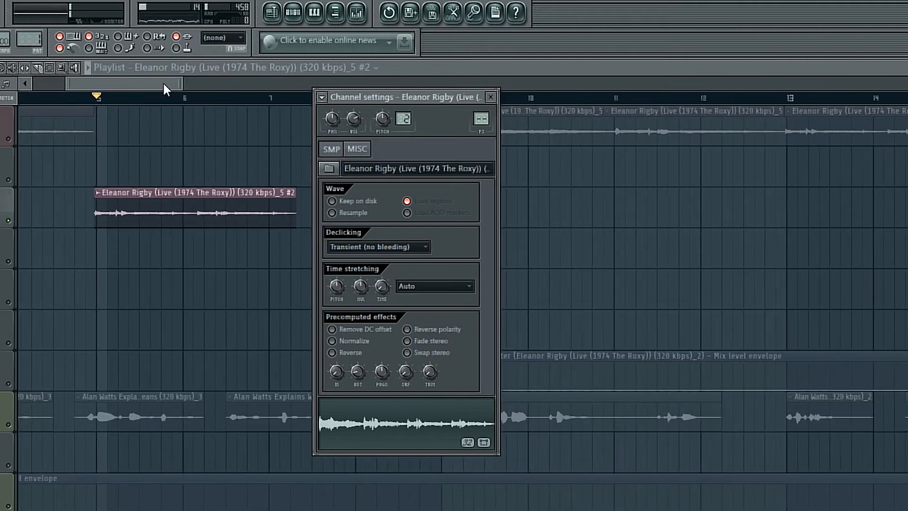
{"action": "left_click_drag", "start_coordinate": [164, 85], "coordinate": [162, 85]}
{"action": "scroll", "coordinate": [108, 99], "scroll_direction": "up", "scroll_amount": 6}
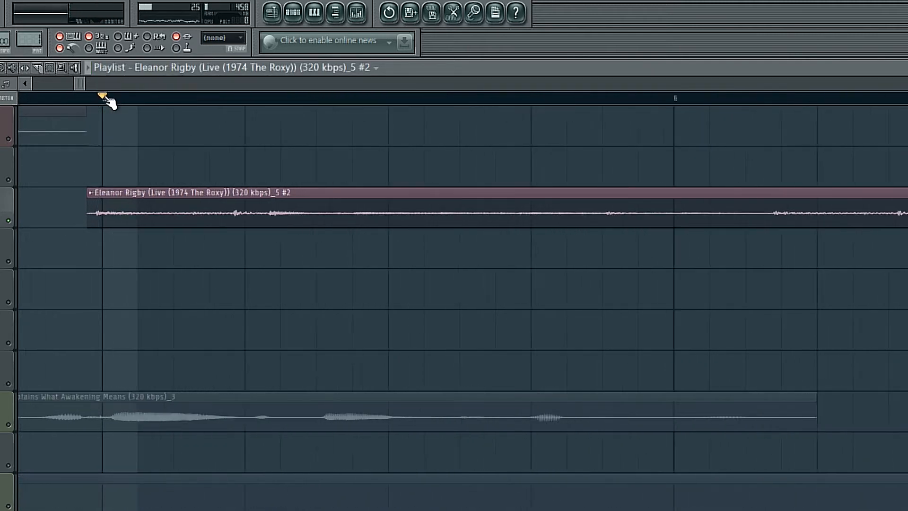
{"action": "scroll", "coordinate": [137, 99], "scroll_direction": "down", "scroll_amount": 5}
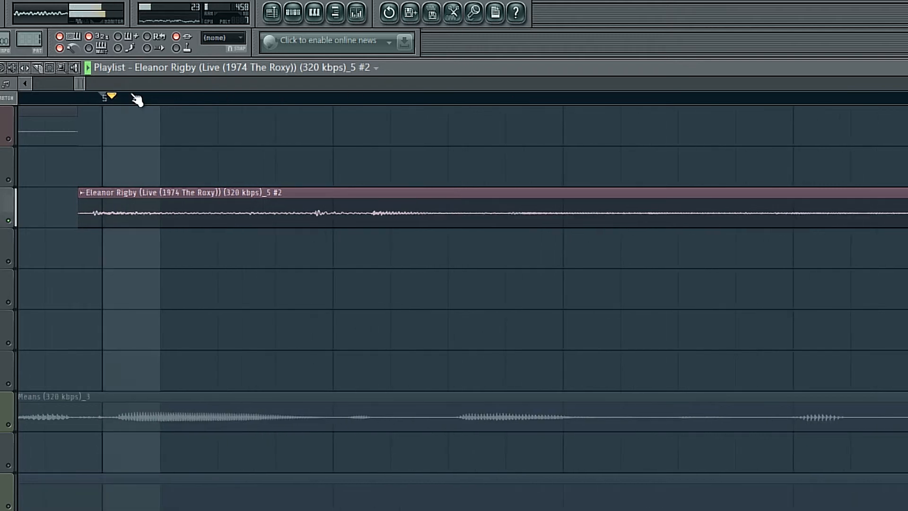
{"action": "scroll", "coordinate": [136, 98], "scroll_direction": "down", "scroll_amount": 1}
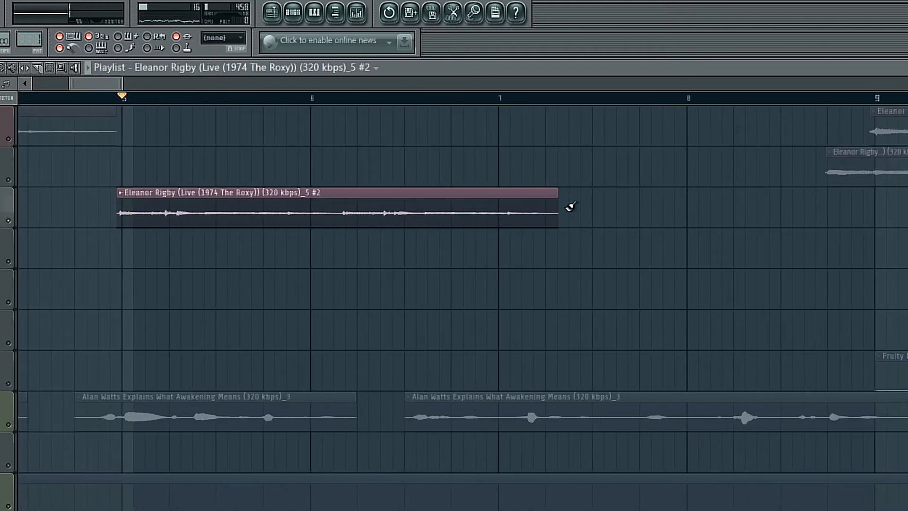
- Time-stretch the Eleanor Rigby clip so that it ends at bar 9, and play it back
{"action": "left_click_drag", "start_coordinate": [557, 211], "coordinate": [873, 215]}
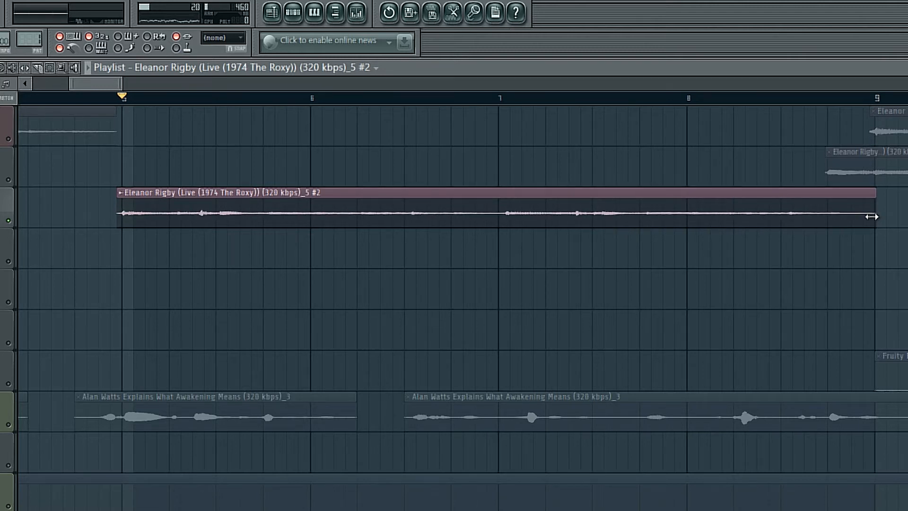
{"action": "key", "text": "space"}
- Review the sample arrangement and play it from just before bar 17, where the short Eleanor Rigby clip on the second track starts
{"action": "scroll", "coordinate": [310, 99], "scroll_direction": "down", "scroll_amount": 6}
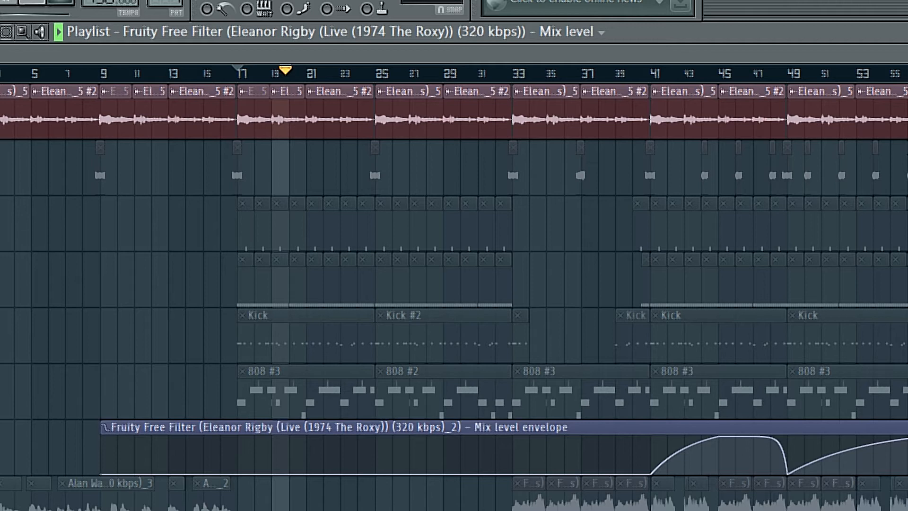
{"action": "scroll", "coordinate": [261, 68], "scroll_direction": "up", "scroll_amount": 1}
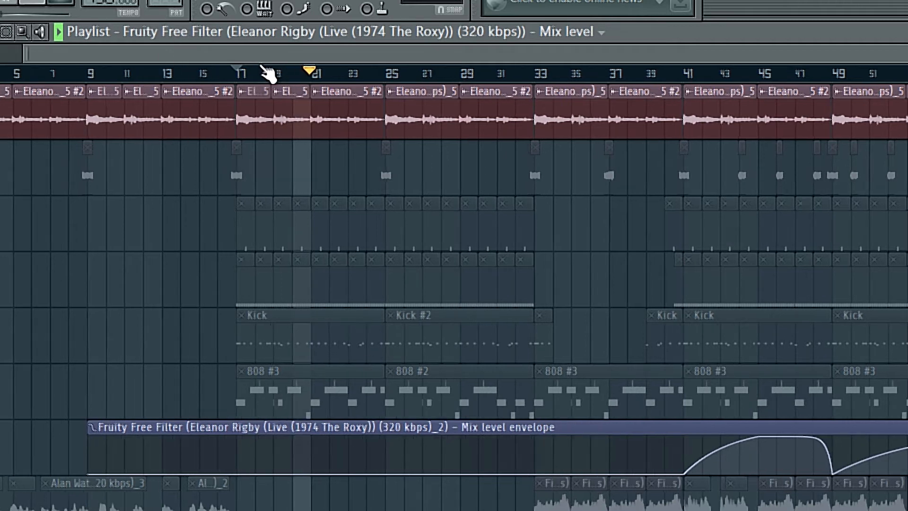
{"action": "scroll", "coordinate": [268, 73], "scroll_direction": "up", "scroll_amount": 3}
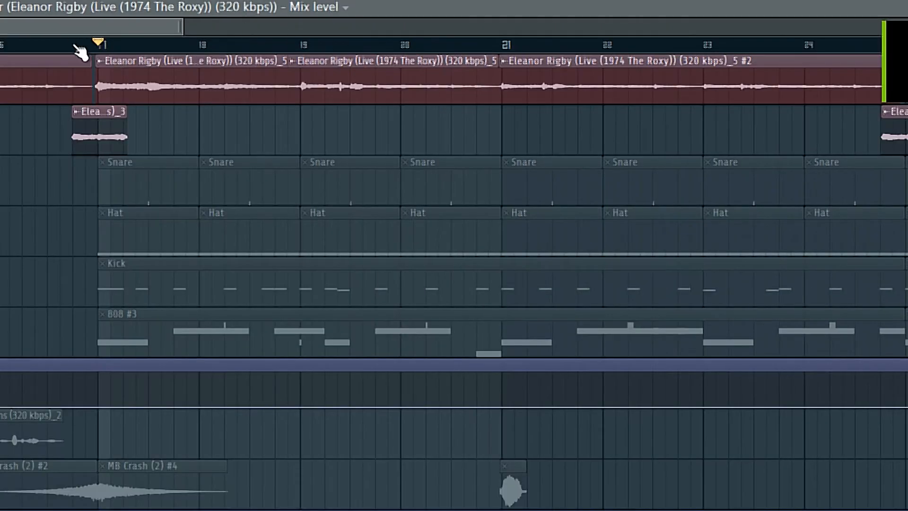
{"action": "left_click", "coordinate": [74, 45]}
{"action": "scroll", "coordinate": [78, 47], "scroll_direction": "down", "scroll_amount": 2}
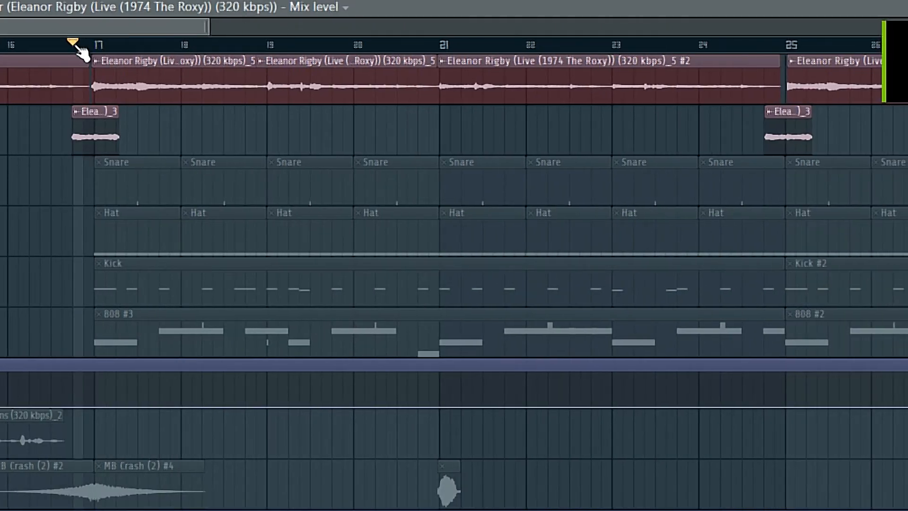
{"action": "key", "text": "space"}
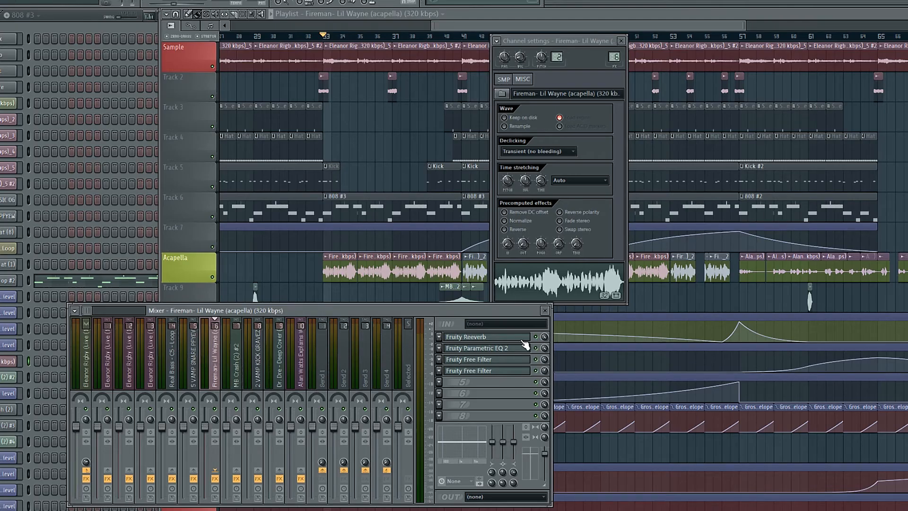
- Inspect the Parametric EQ 2 and Fruity Free Filter settings on the Fireman acapella's mixer track during playback
{"action": "left_click", "coordinate": [523, 348]}
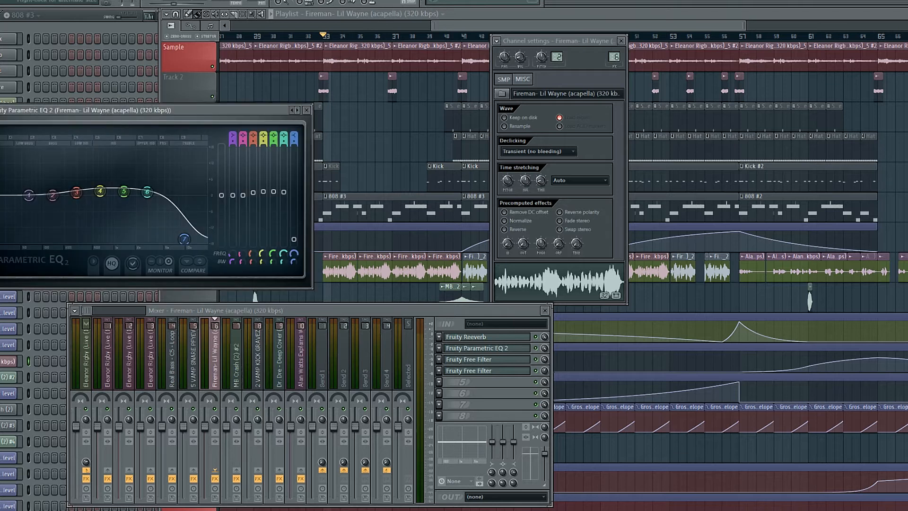
{"action": "key", "text": "space"}
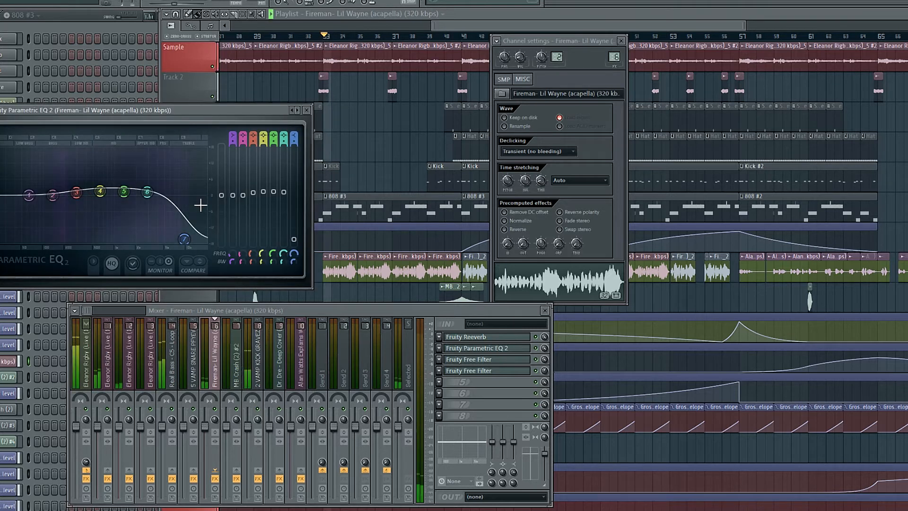
{"action": "left_click", "coordinate": [511, 361]}
{"action": "left_click_drag", "start_coordinate": [116, 136], "coordinate": [131, 85]}
{"action": "left_click", "coordinate": [505, 371]}
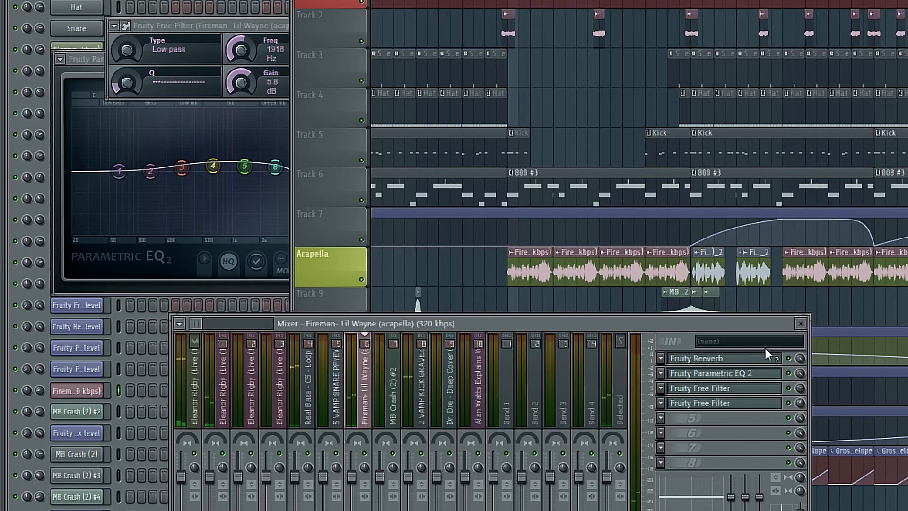
- Bring up the Fireman acapella's Fruity Reeverb and adjust its Dry and Reverb levels
{"action": "left_click", "coordinate": [518, 337]}
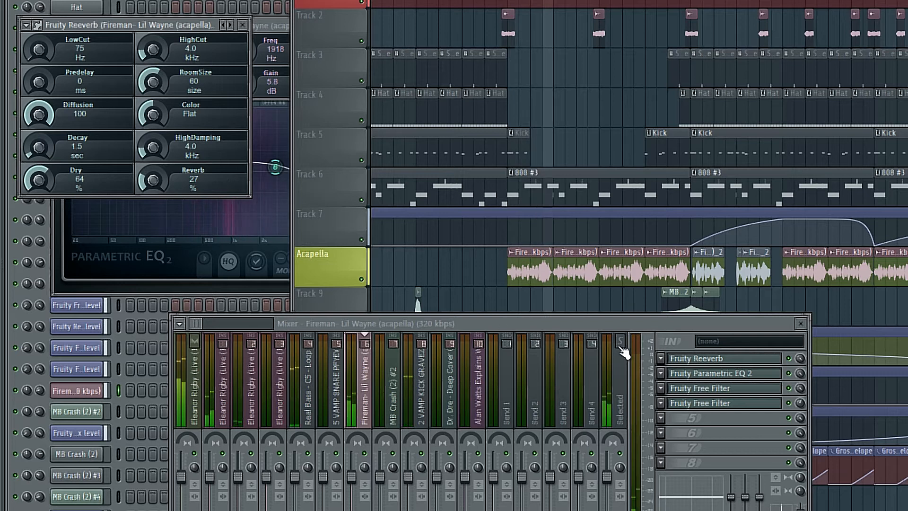
{"action": "mouse_move", "coordinate": [70, 181]}
{"action": "left_mouse_down"}
{"action": "mouse_move", "coordinate": [70, 198]}
{"action": "mouse_move", "coordinate": [70, 183]}
{"action": "left_mouse_up"}
{"action": "left_click_drag", "start_coordinate": [152, 181], "coordinate": [153, 184]}
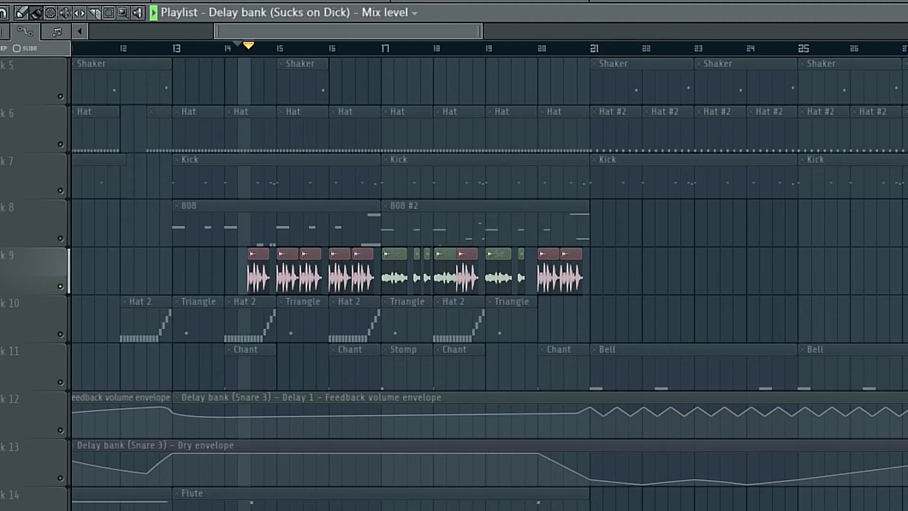
- Bring up the Gross Beat on the track 9 vocal chops and audition time presets such as Complex 3 and Chaos 8
{"action": "double_click", "coordinate": [256, 285]}
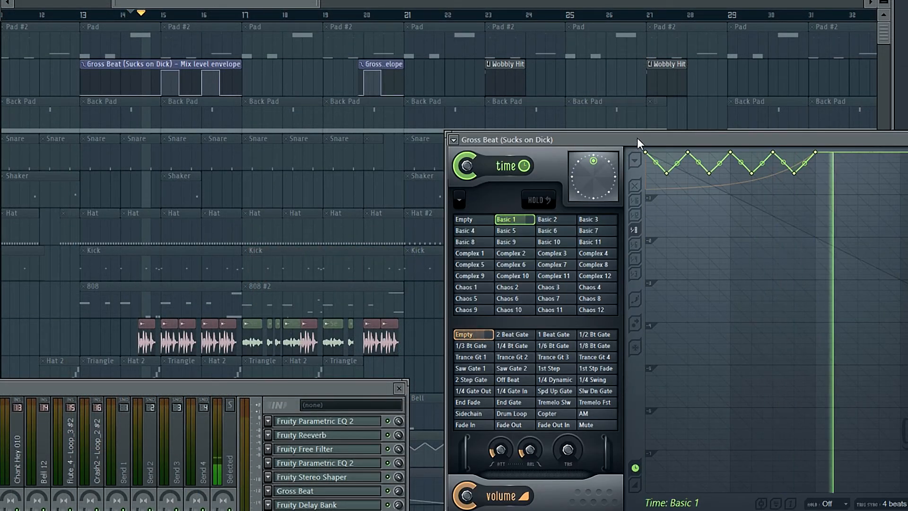
{"action": "left_click_drag", "start_coordinate": [642, 140], "coordinate": [540, 134]}
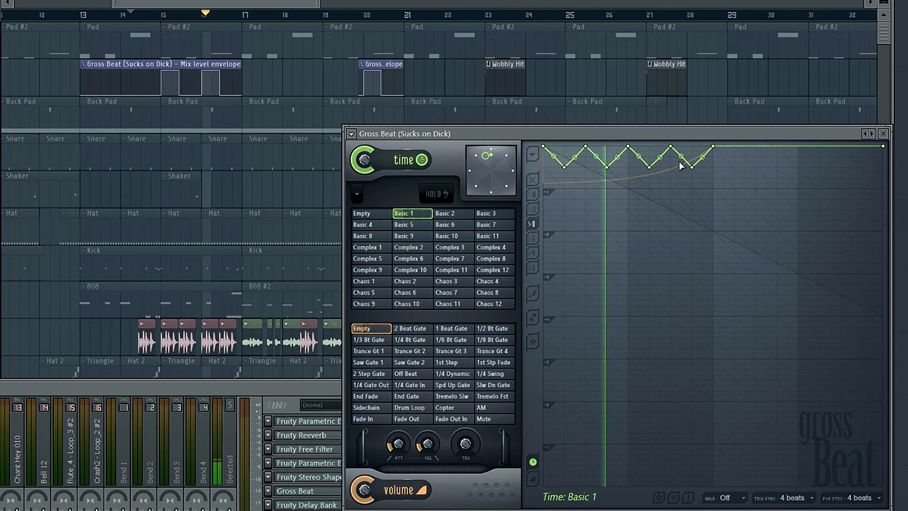
{"action": "left_click", "coordinate": [451, 246]}
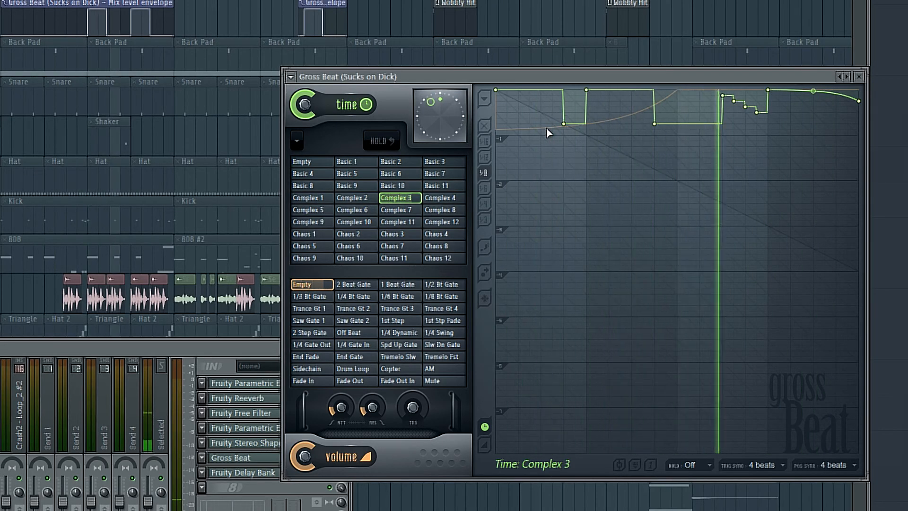
{"action": "left_click", "coordinate": [438, 248]}
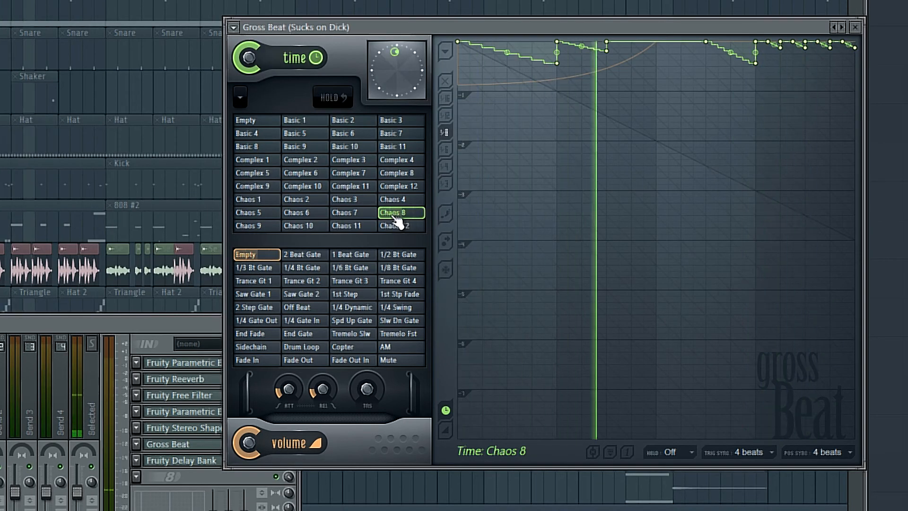
{"action": "left_click", "coordinate": [397, 160]}
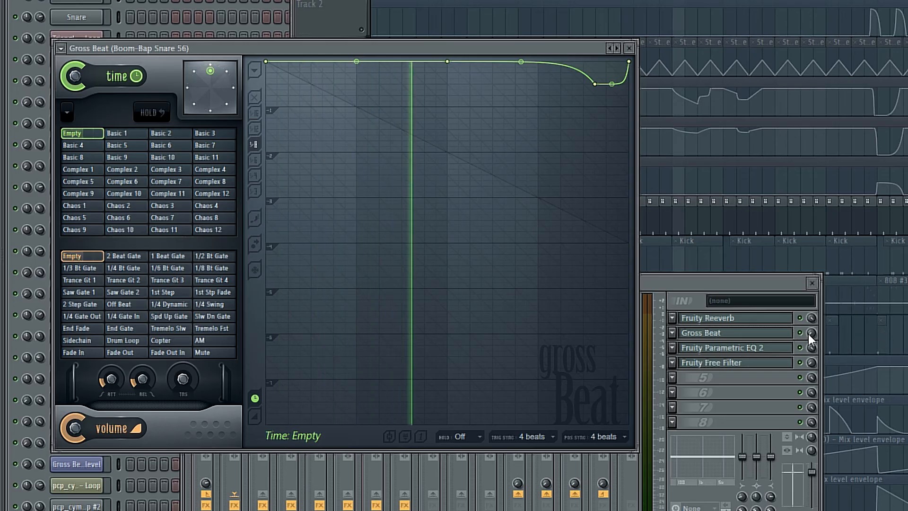
- Examine the Gross Beat effects and their mixer slots on the Boom-Bap Snare 56 and ethnic tracks
{"action": "left_click", "coordinate": [810, 335]}
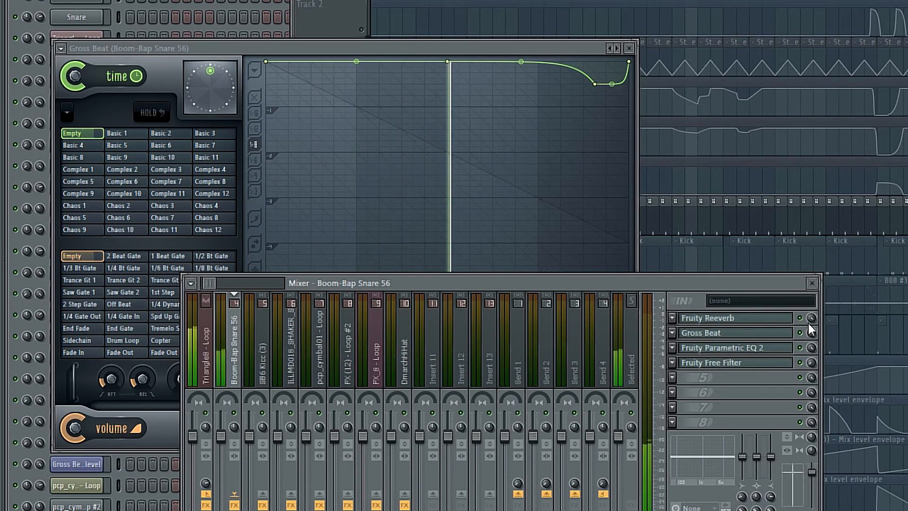
{"action": "left_click", "coordinate": [512, 49]}
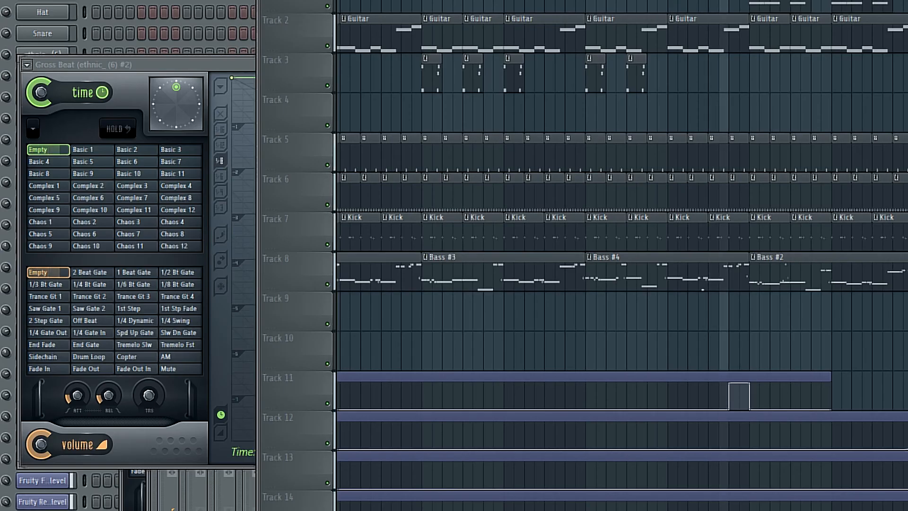
{"action": "key", "text": "F9"}
{"action": "left_click", "coordinate": [686, 350]}
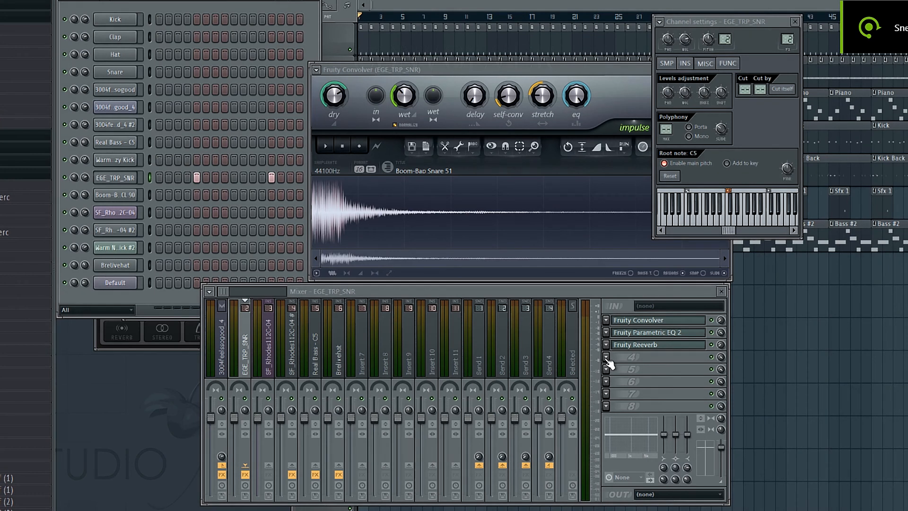
- Add a second Fruity Convolver in effect slot 4 of the EGE_TRP_SNR mixer track and go to its mix level
{"action": "left_click", "coordinate": [608, 360]}
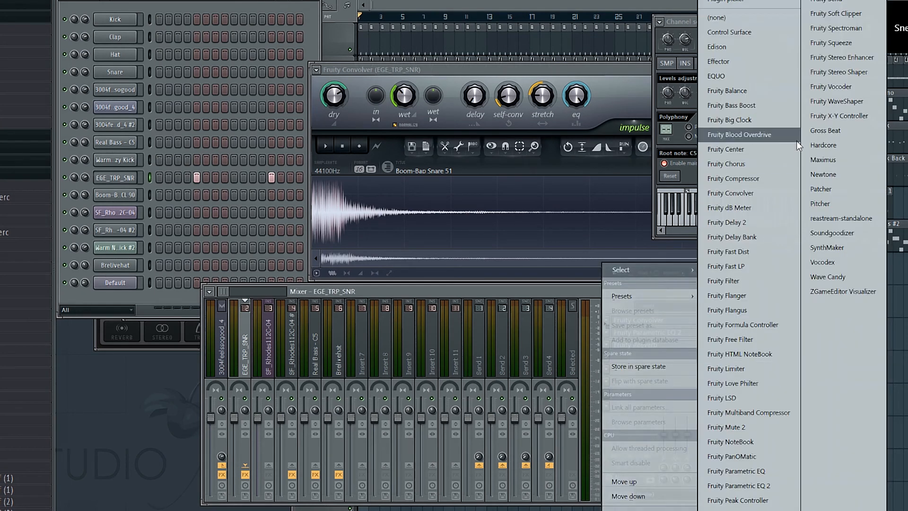
{"action": "left_click", "coordinate": [774, 192]}
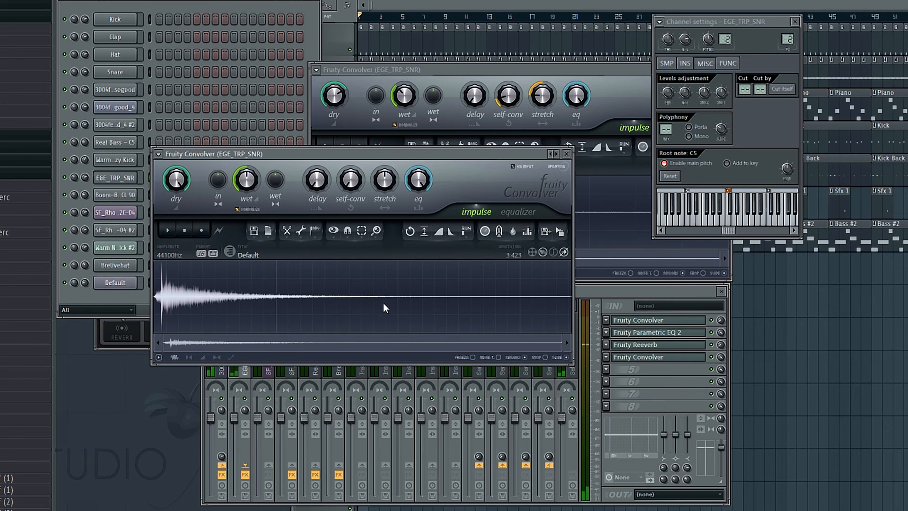
{"action": "left_click", "coordinate": [719, 359]}
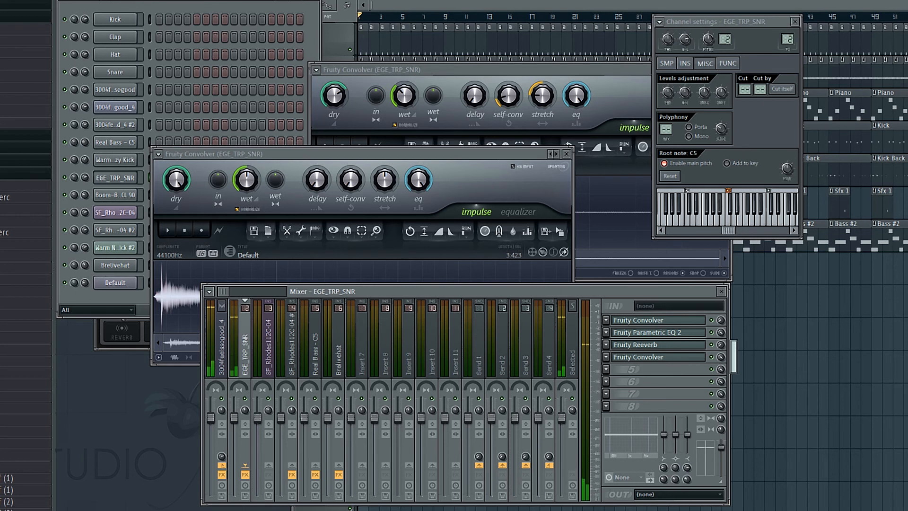
- Load the Crash1 sample as the impulse of the second Fruity Convolver, lower its dry level and fine-tune its wet level
{"action": "left_click", "coordinate": [317, 158]}
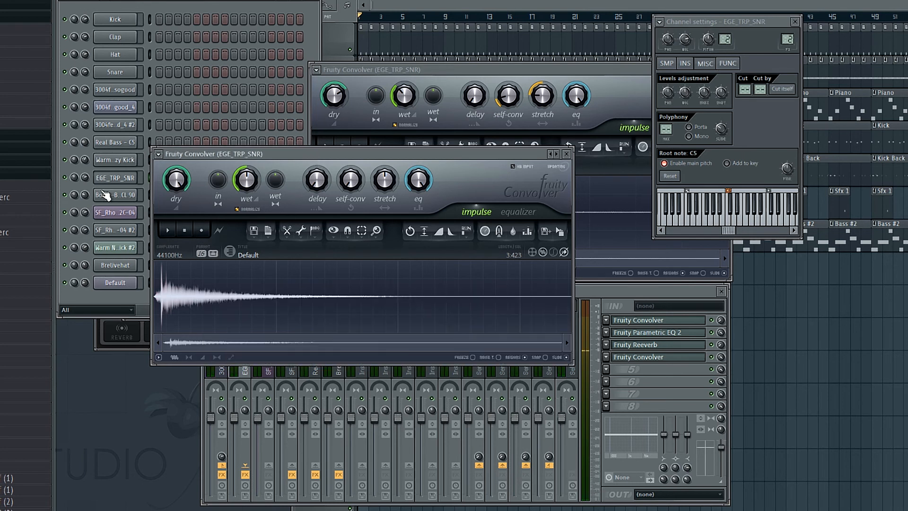
{"action": "left_click_drag", "start_coordinate": [3, 30], "coordinate": [221, 288]}
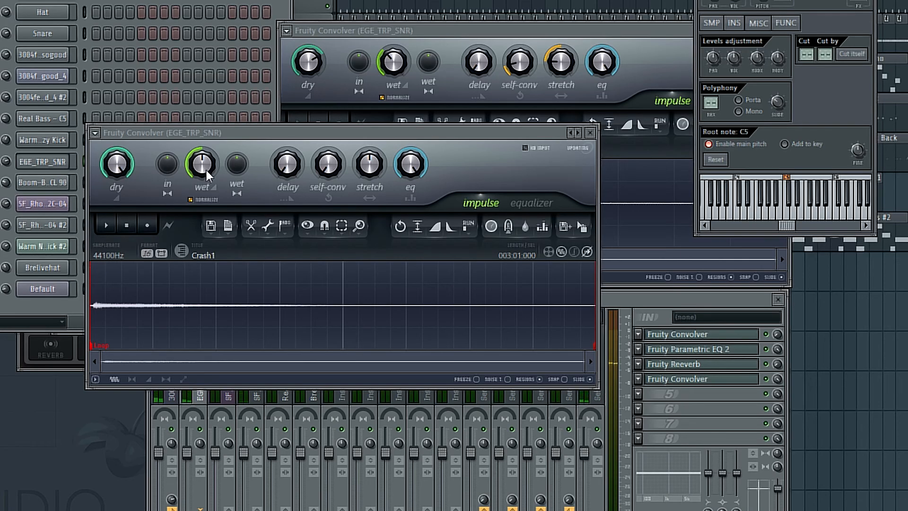
{"action": "left_click_drag", "start_coordinate": [118, 164], "coordinate": [124, 166]}
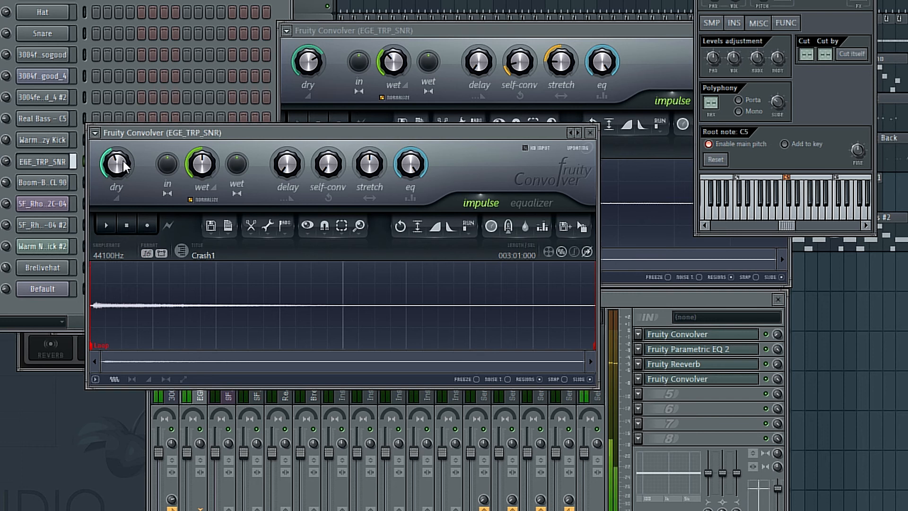
{"action": "mouse_move", "coordinate": [202, 164]}
{"action": "left_mouse_down"}
{"action": "mouse_move", "coordinate": [211, 168]}
{"action": "mouse_move", "coordinate": [202, 158]}
{"action": "left_mouse_up"}
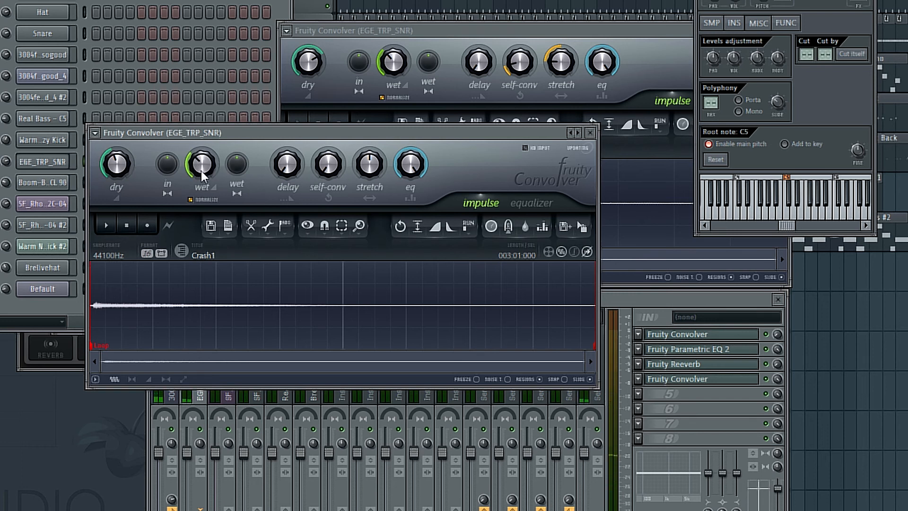
- Raise the stretch, self-conv and delay amounts of the second Fruity Convolver on the EGE_TRP_SNR track
{"action": "mouse_move", "coordinate": [376, 168]}
{"action": "left_mouse_down"}
{"action": "mouse_move", "coordinate": [376, 191]}
{"action": "mouse_move", "coordinate": [371, 174]}
{"action": "left_mouse_up"}
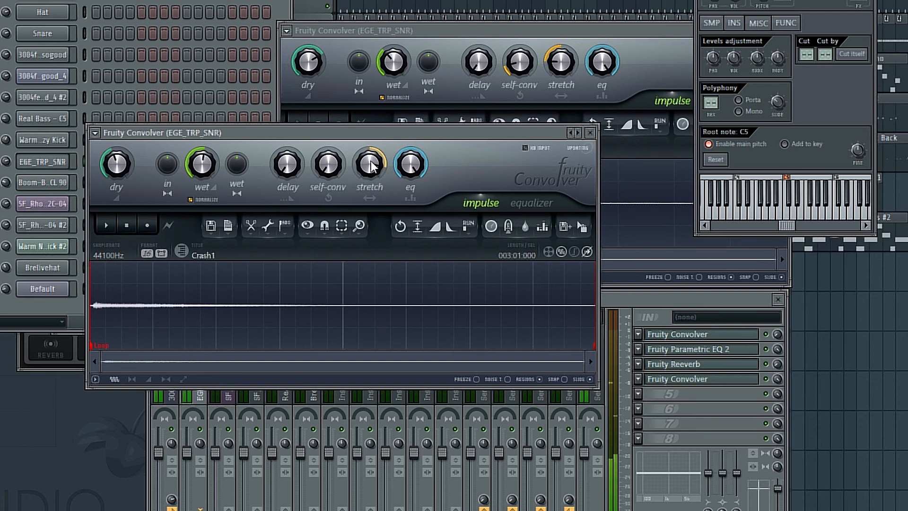
{"action": "left_click_drag", "start_coordinate": [328, 165], "coordinate": [325, 173]}
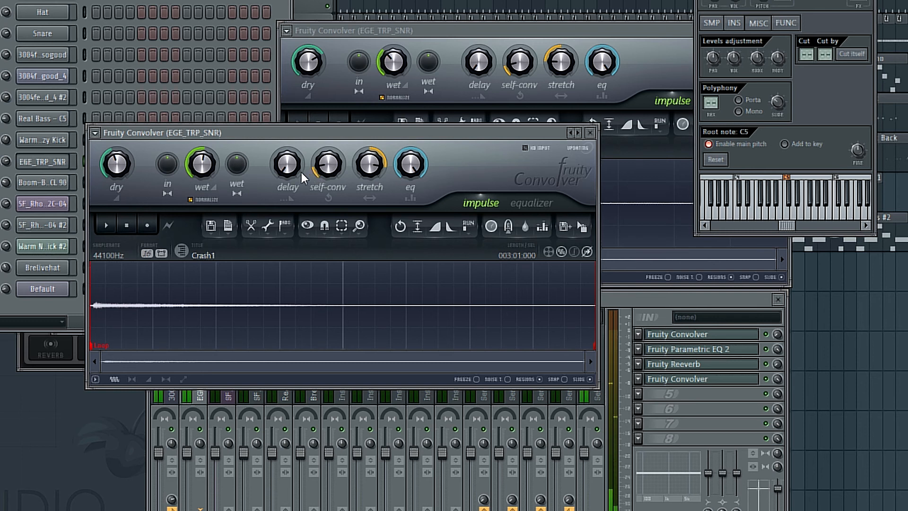
{"action": "left_click_drag", "start_coordinate": [290, 169], "coordinate": [287, 158]}
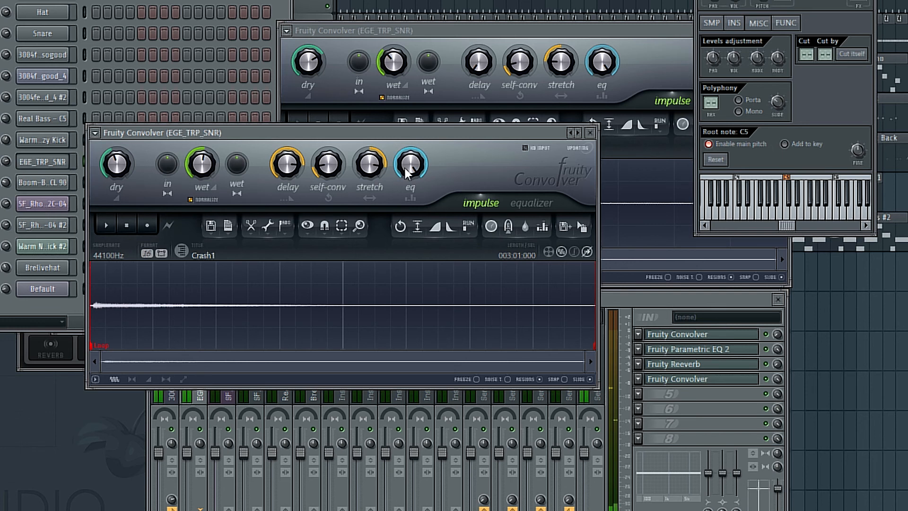
- Draw an equalizer curve for the Crash1 impulse that cuts the lows around 100 Hz and the highs around 5 to 10 kHz
{"action": "left_click", "coordinate": [529, 204]}
{"action": "mouse_move", "coordinate": [418, 299]}
{"action": "left_mouse_down"}
{"action": "mouse_move", "coordinate": [419, 319]}
{"action": "mouse_move", "coordinate": [482, 361]}
{"action": "mouse_move", "coordinate": [547, 349]}
{"action": "mouse_move", "coordinate": [575, 302]}
{"action": "left_mouse_up"}
{"action": "mouse_move", "coordinate": [142, 316]}
{"action": "left_mouse_down"}
{"action": "mouse_move", "coordinate": [161, 362]}
{"action": "mouse_move", "coordinate": [221, 299]}
{"action": "left_mouse_up"}
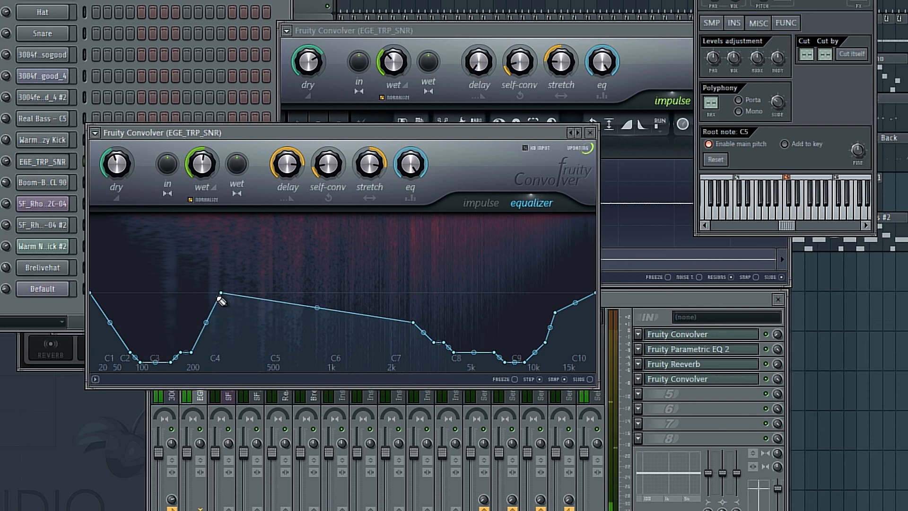